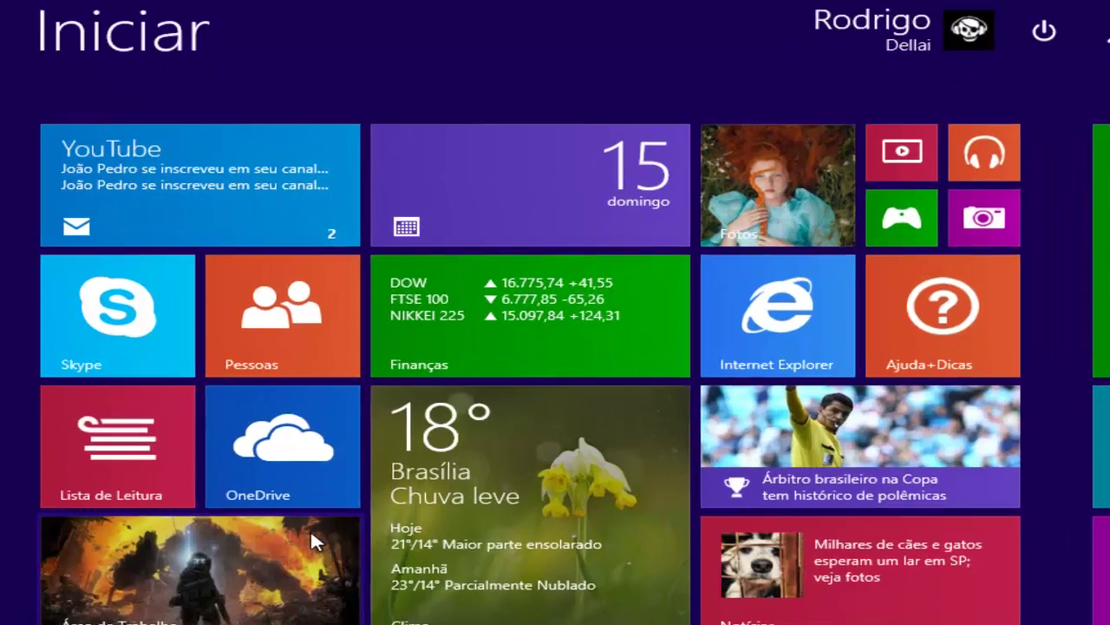
- Go to the desktop and view the Windows 8 ISO file in the "Iso Windows pro 8" folder
click(361, 488)
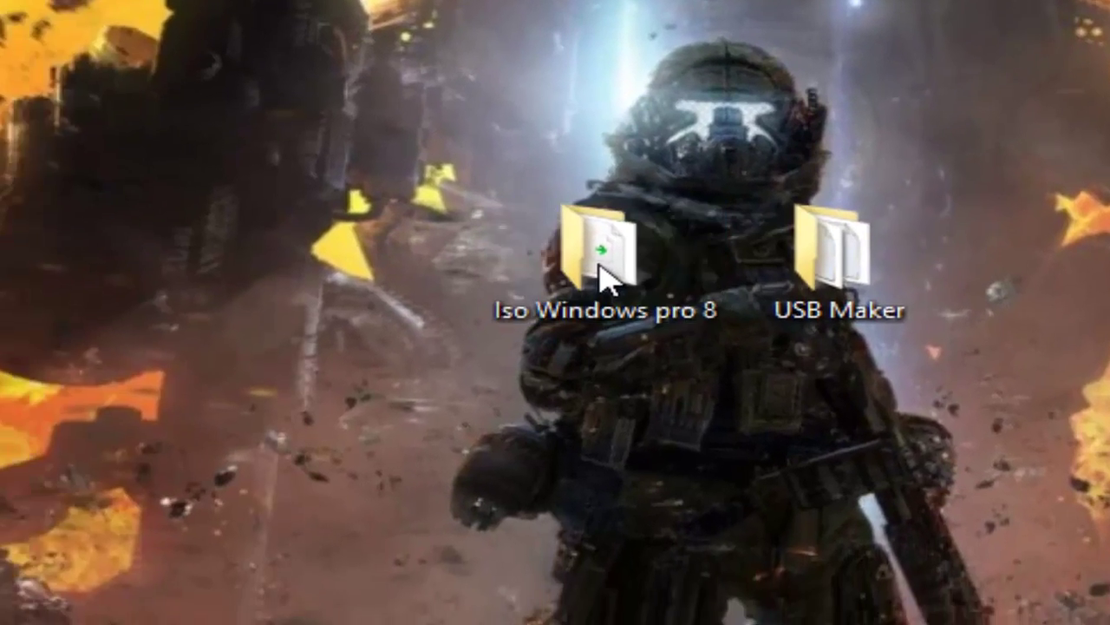
double_click(340, 336)
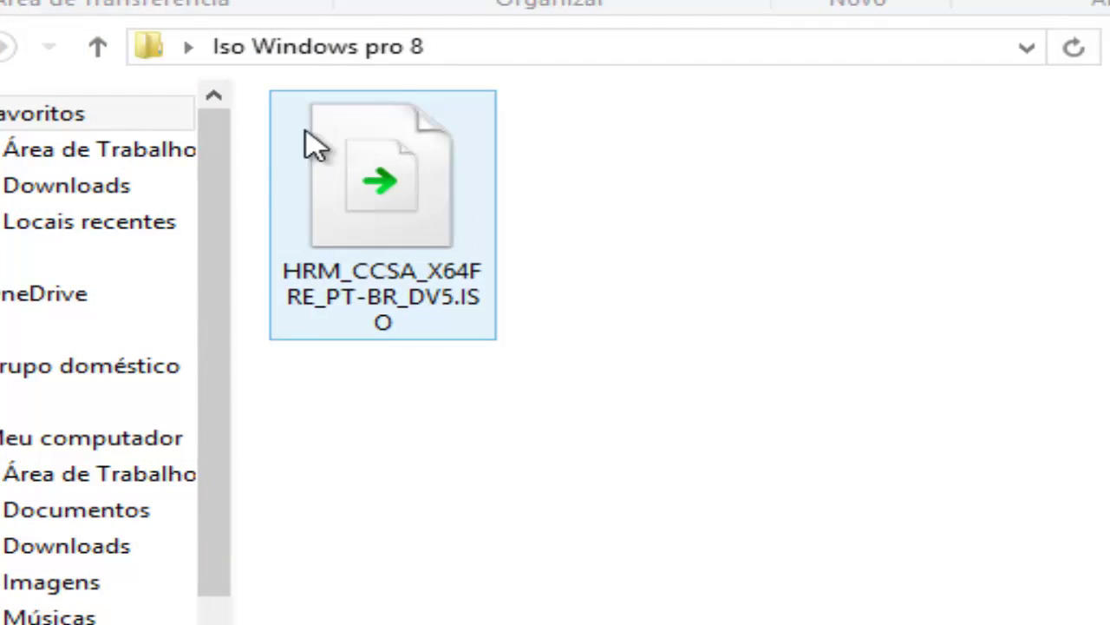
click(384, 229)
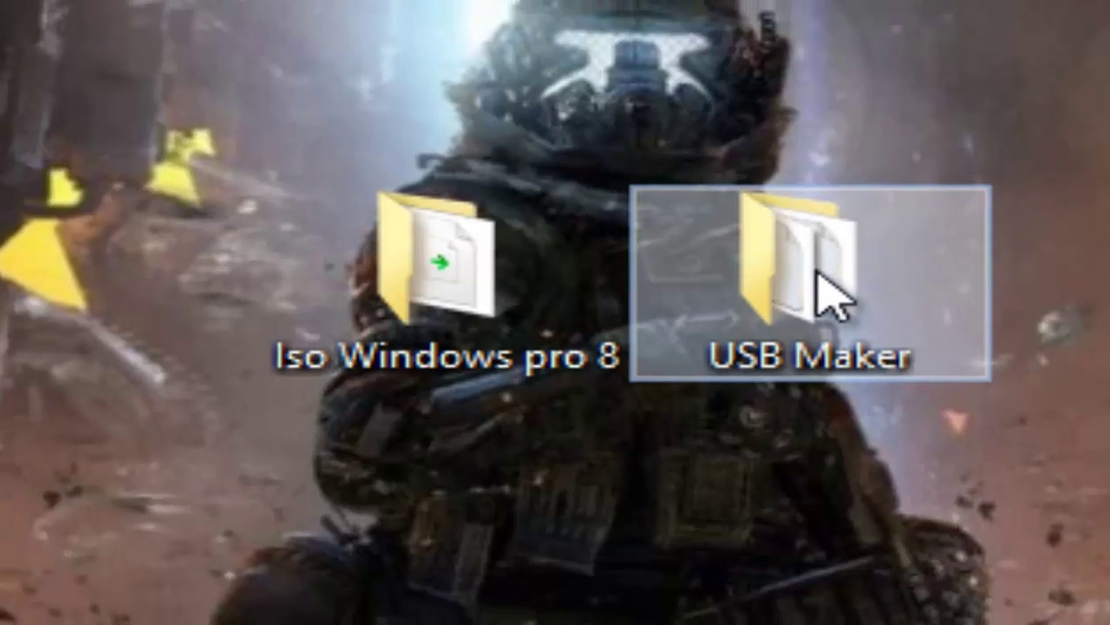
- Open the USB Maker folder from the desktop and check the removable drive G: in Meu computador
double_click(811, 286)
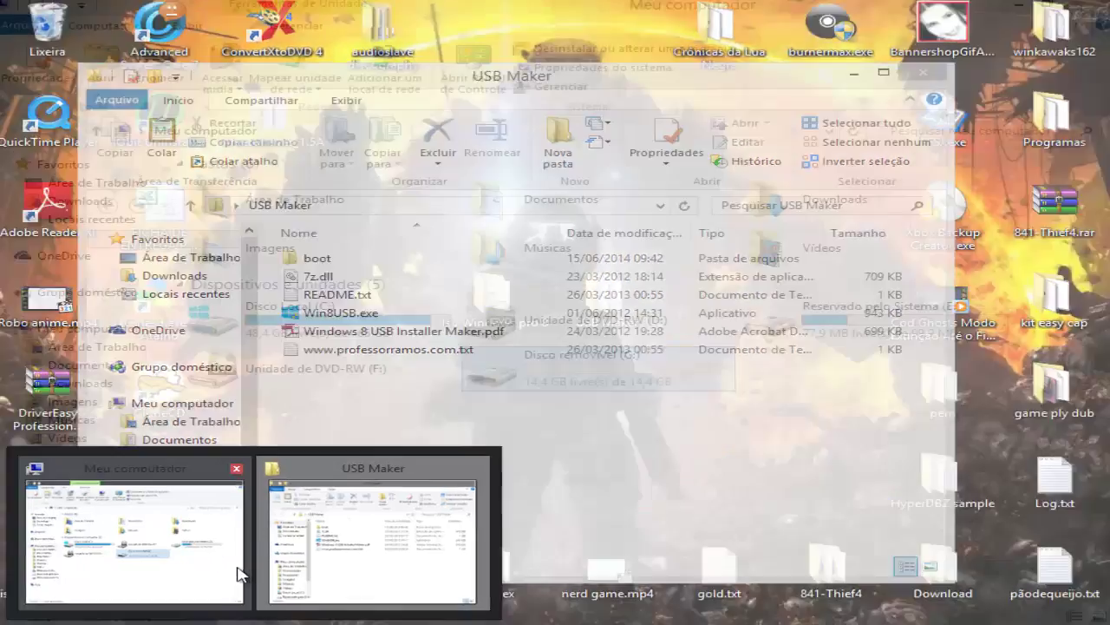
click(240, 576)
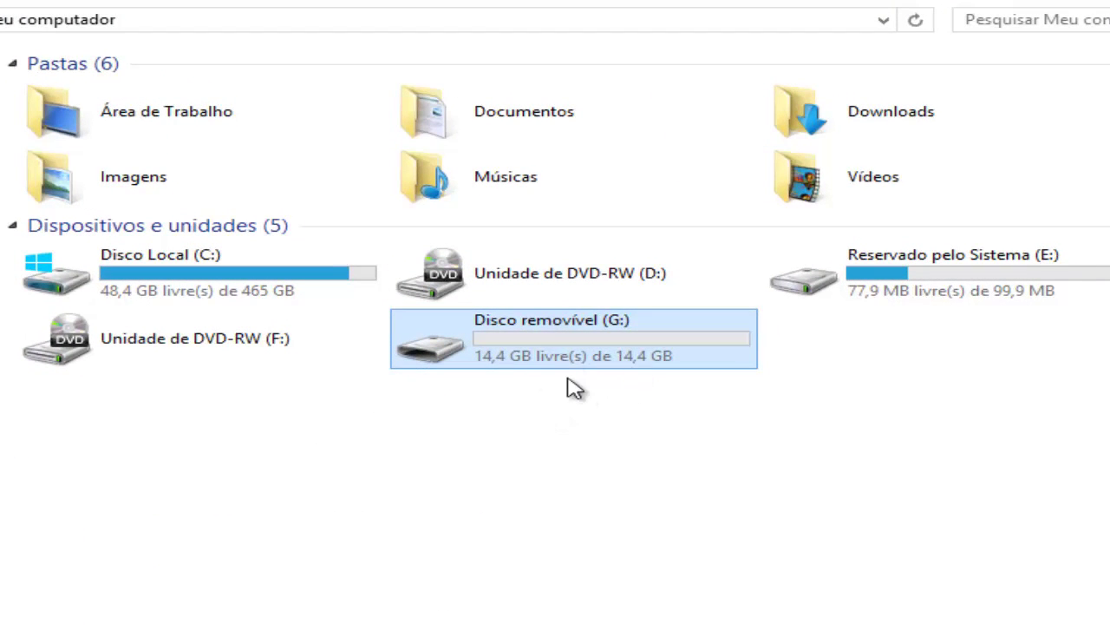
mouse_move(639, 338)
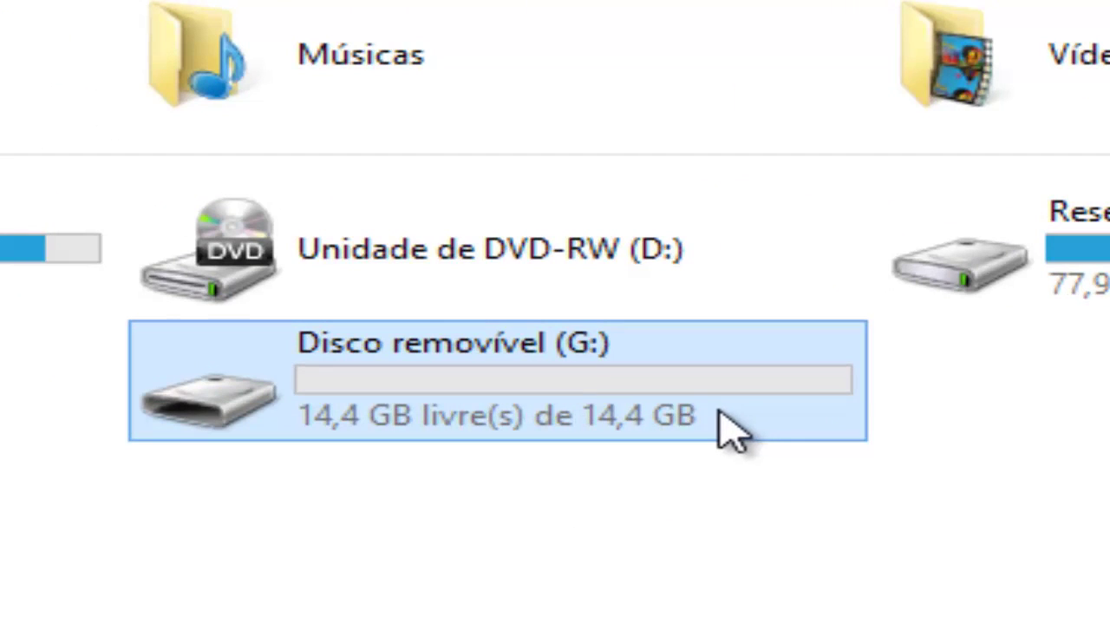
mouse_move(605, 438)
- Launch Win8USB.exe from the USB Maker folder and reposition its window
mouse_move(373, 391)
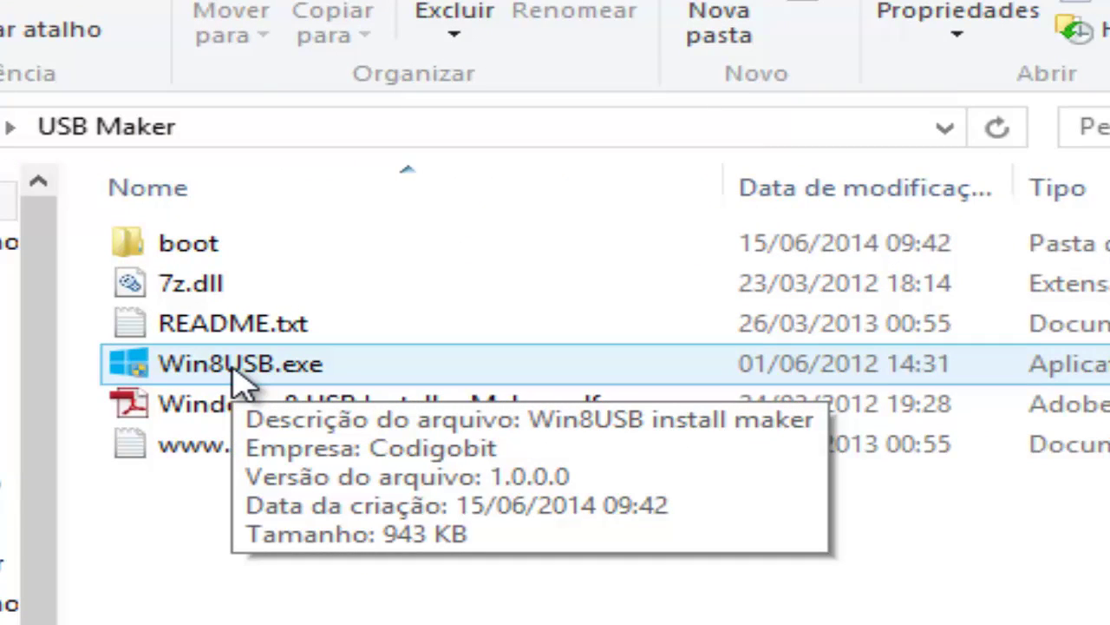
click(241, 367)
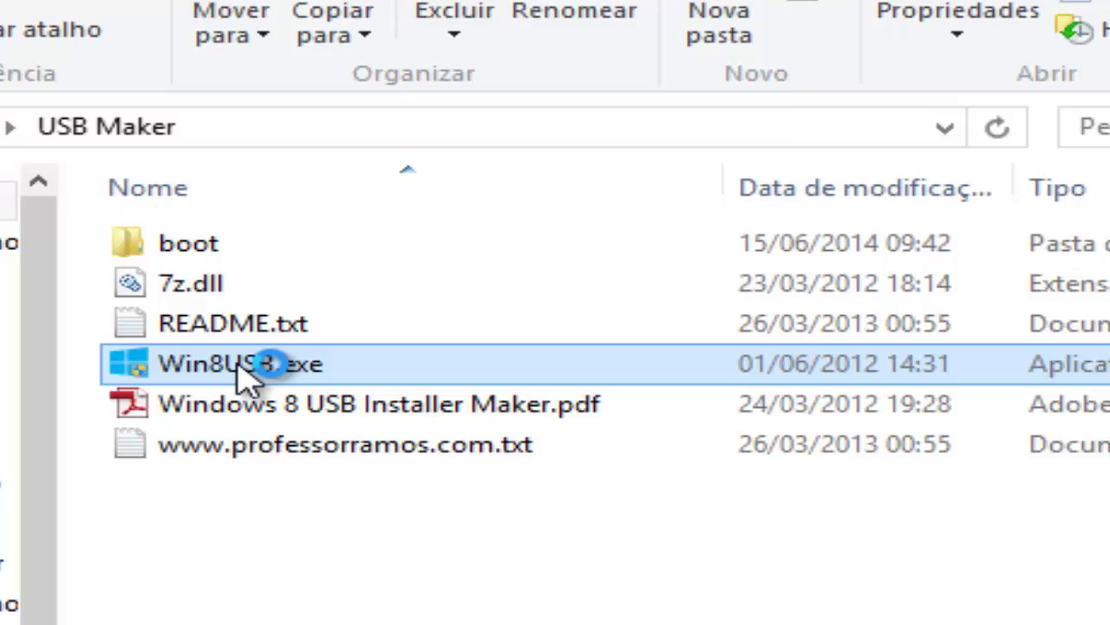
double_click(248, 373)
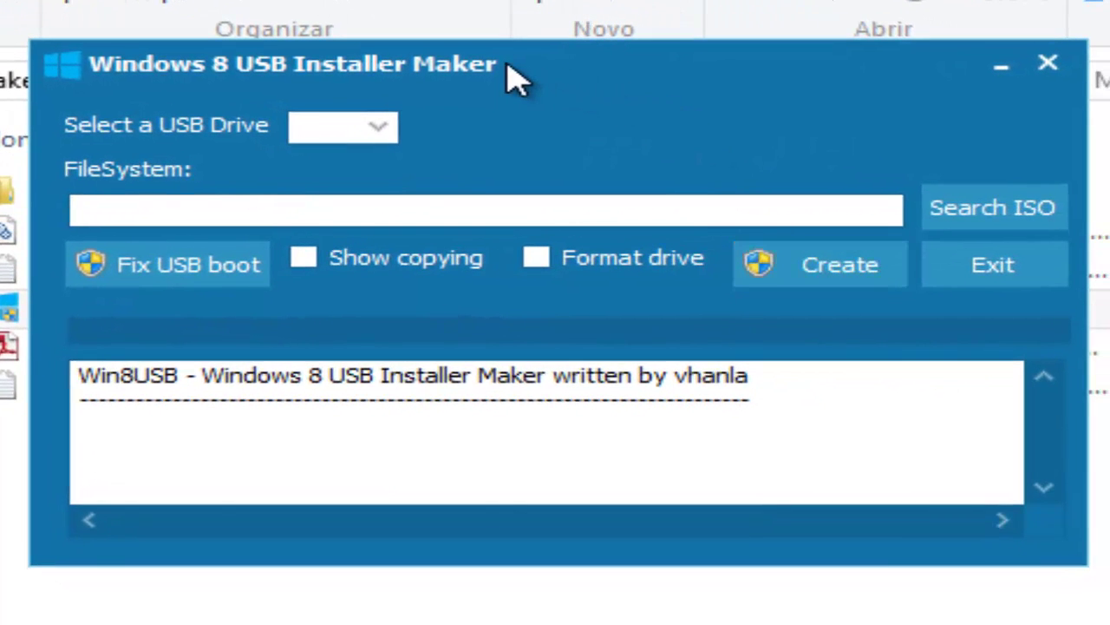
drag(515, 79, 488, 72)
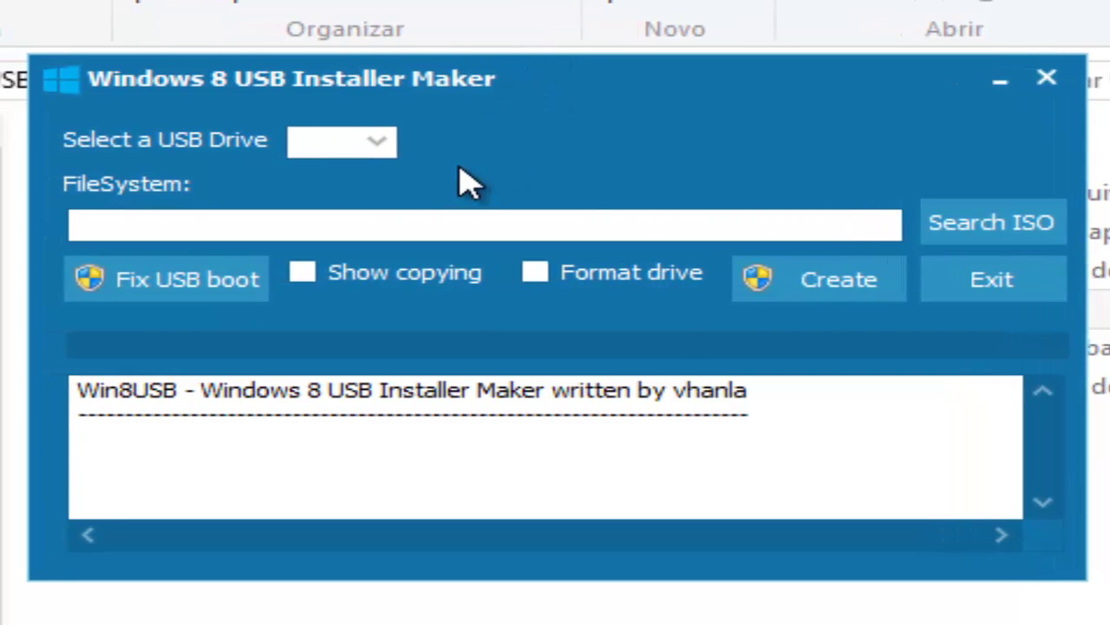
- Choose G as the target USB drive, checking its letter against the removable disk in Meu computador
click(385, 143)
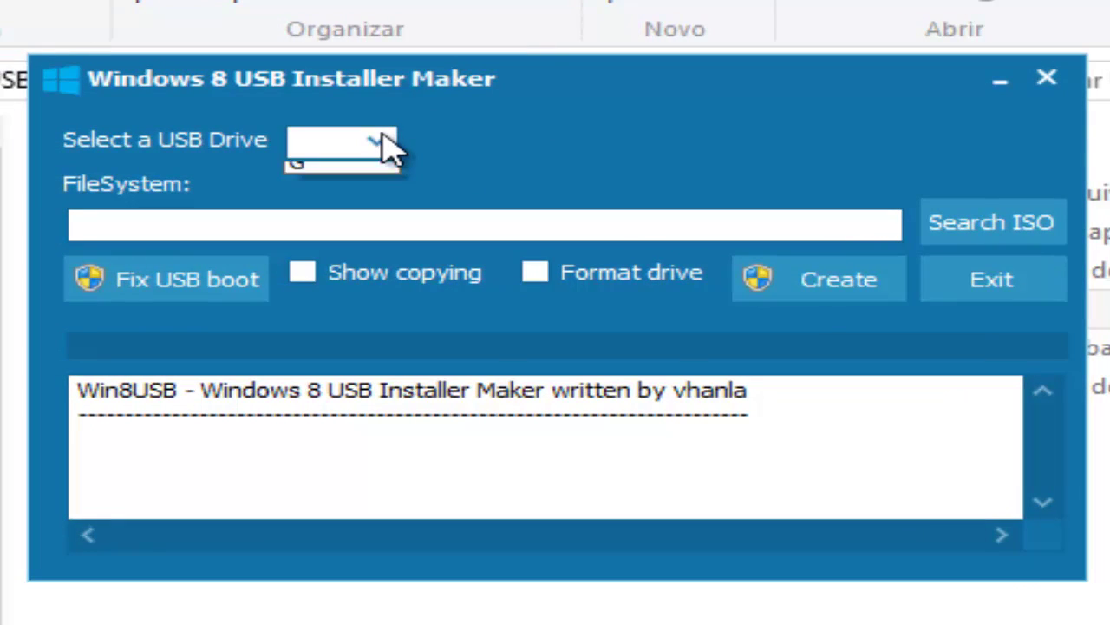
click(382, 180)
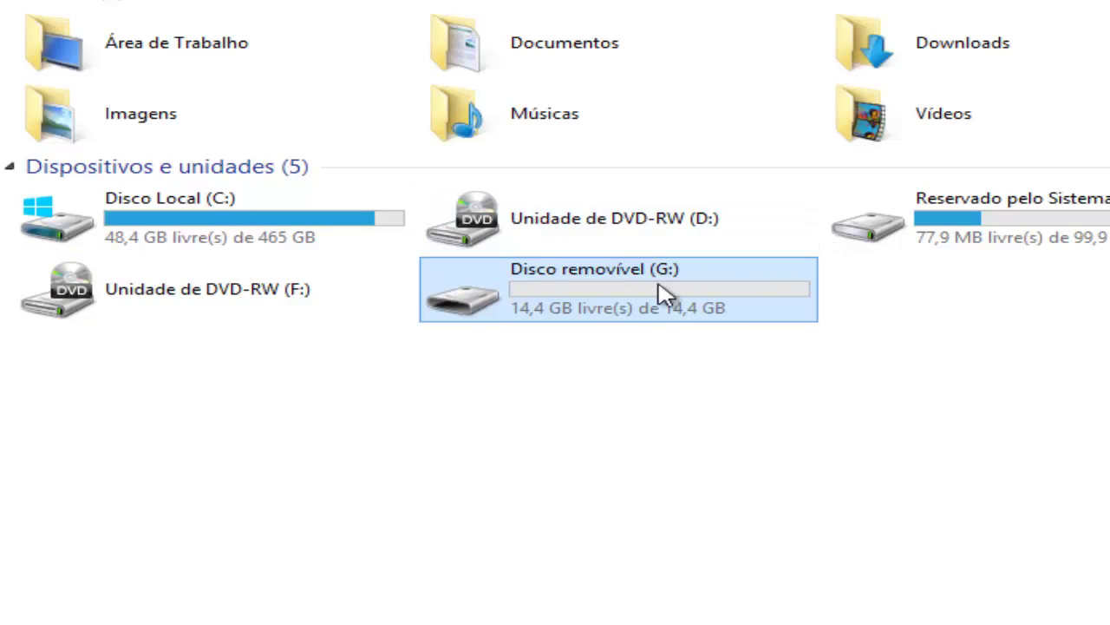
mouse_move(718, 300)
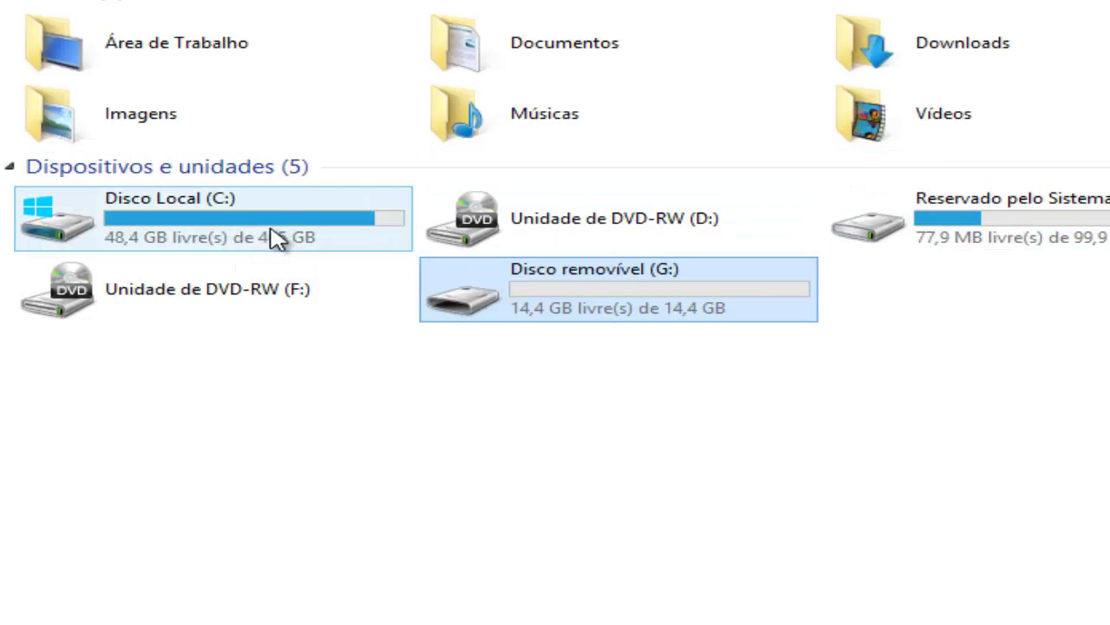
mouse_move(267, 210)
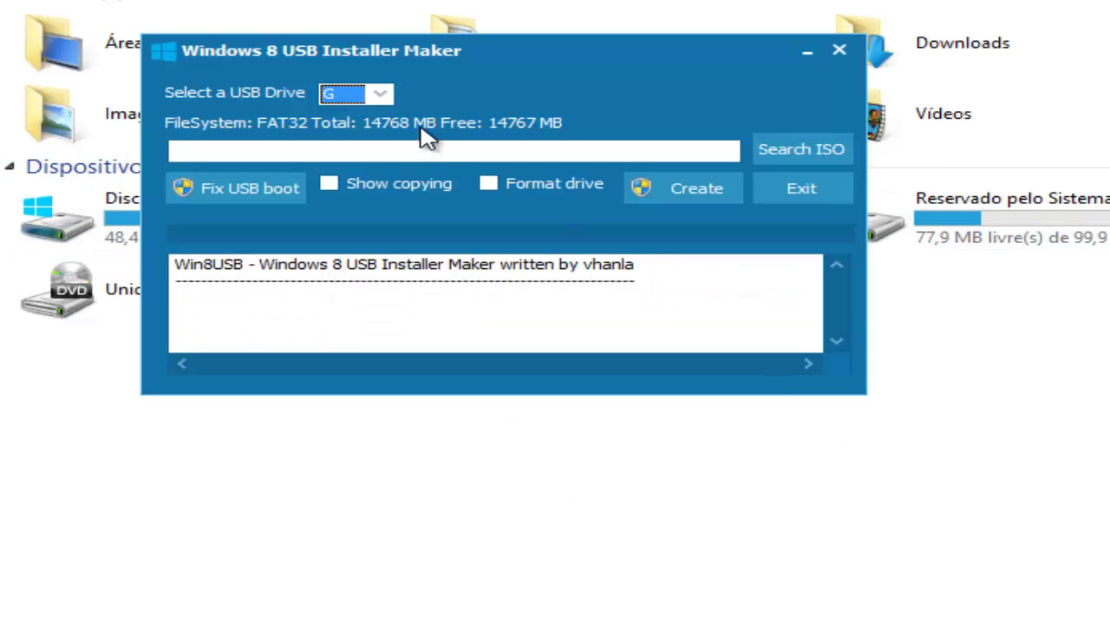
click(379, 94)
click(383, 94)
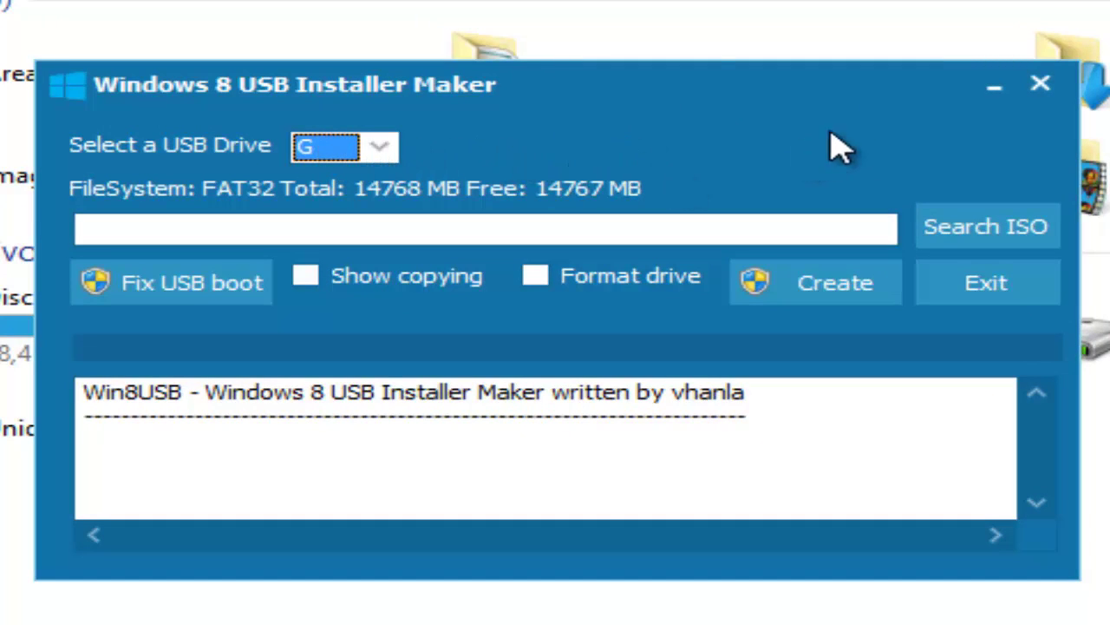
- Load HRM_CCSA_X64FRE_PT-BR_DV5.ISO from the "Iso Windows pro 8" folder as the source image
click(997, 231)
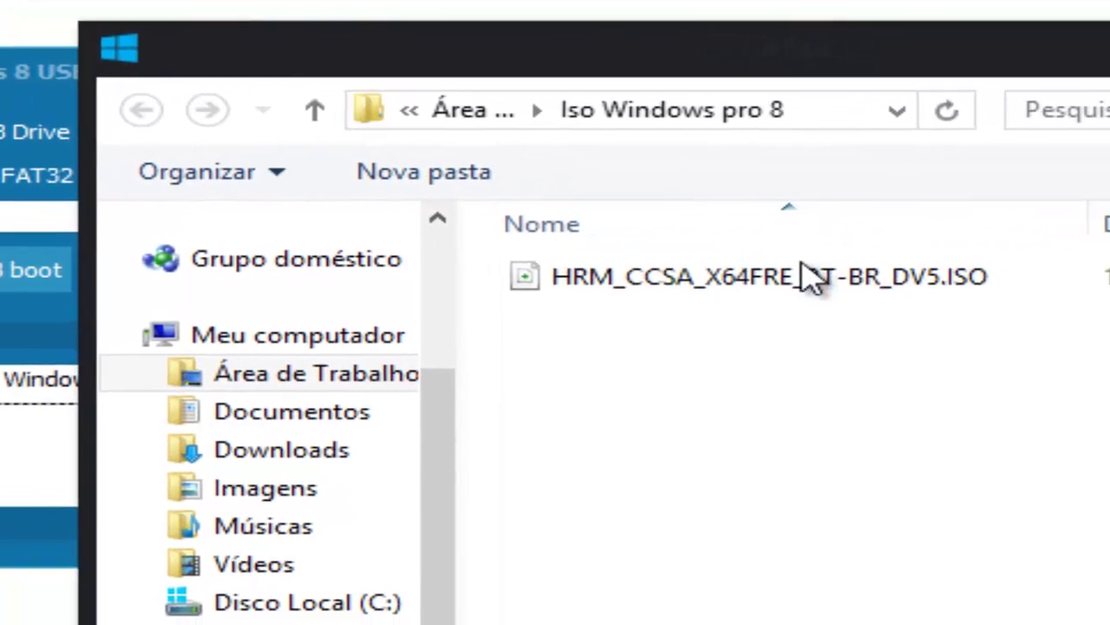
click(1018, 289)
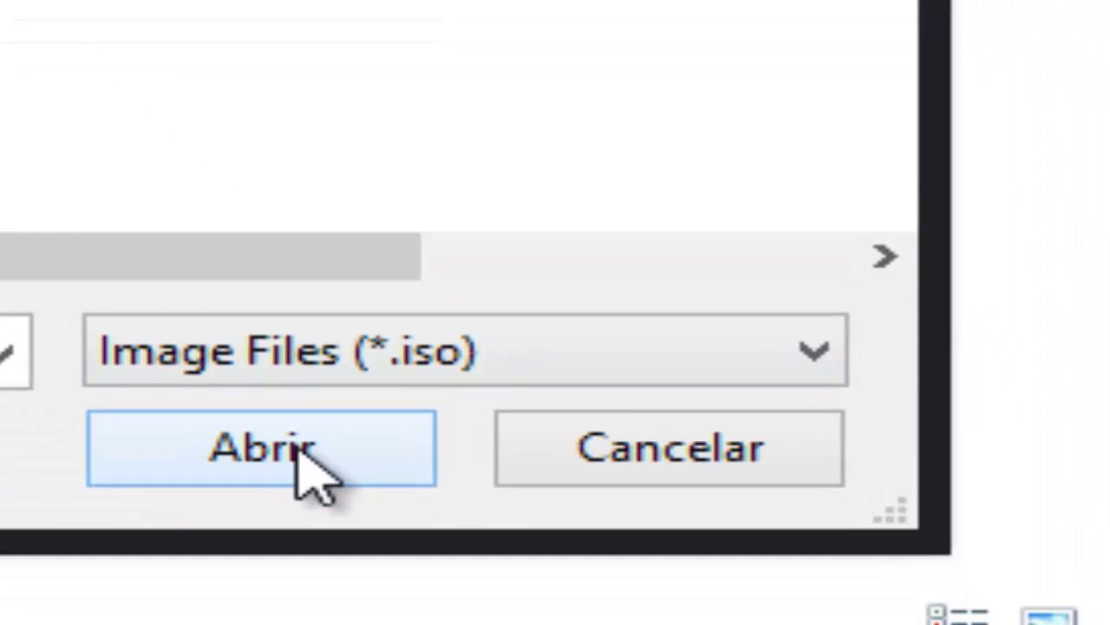
click(299, 451)
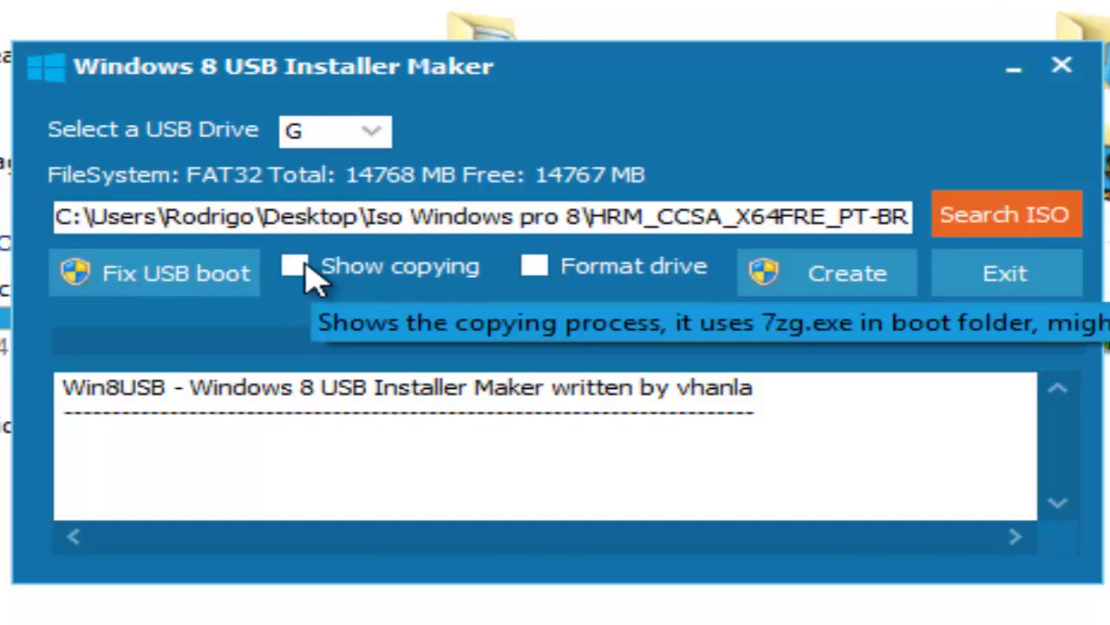
- Create the bootable USB drive with Show copying and Format drive enabled, and close the installer maker when the task is done
click(299, 266)
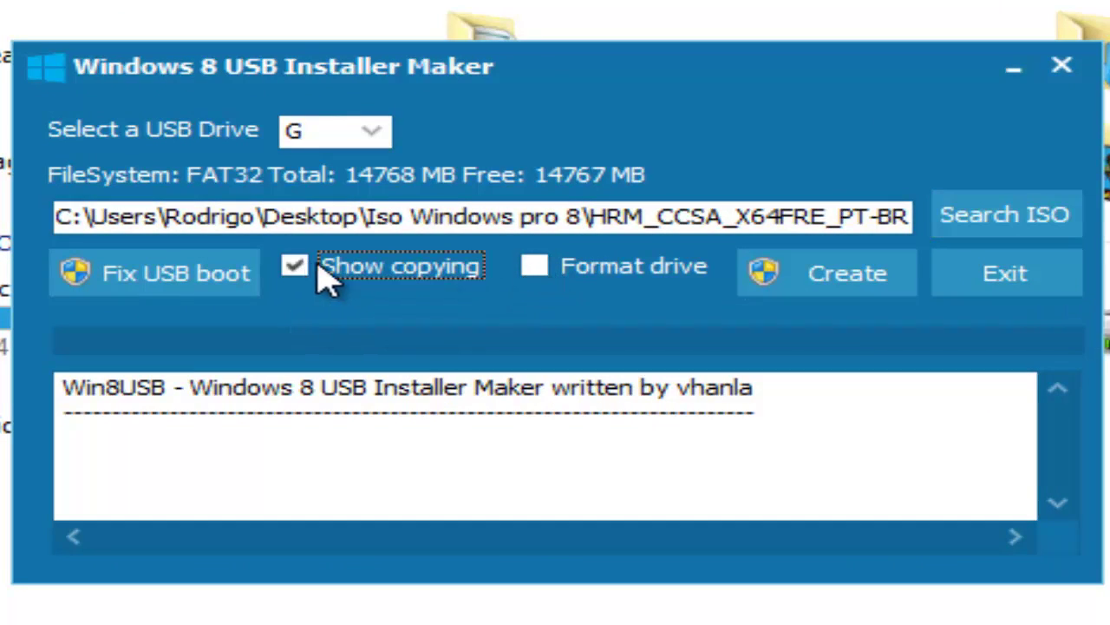
click(536, 267)
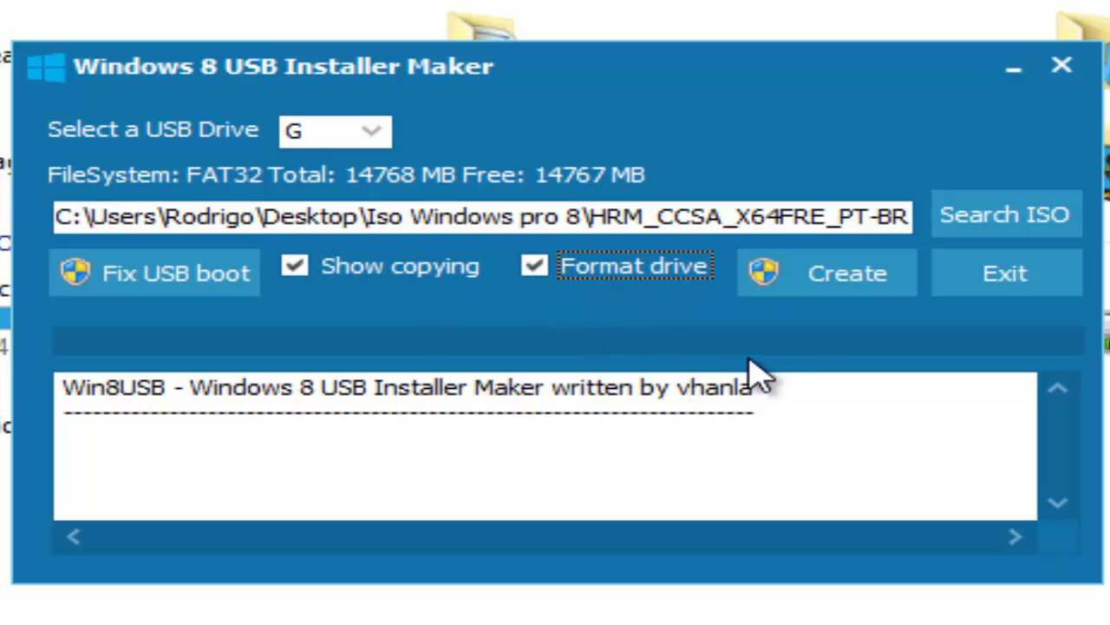
click(840, 291)
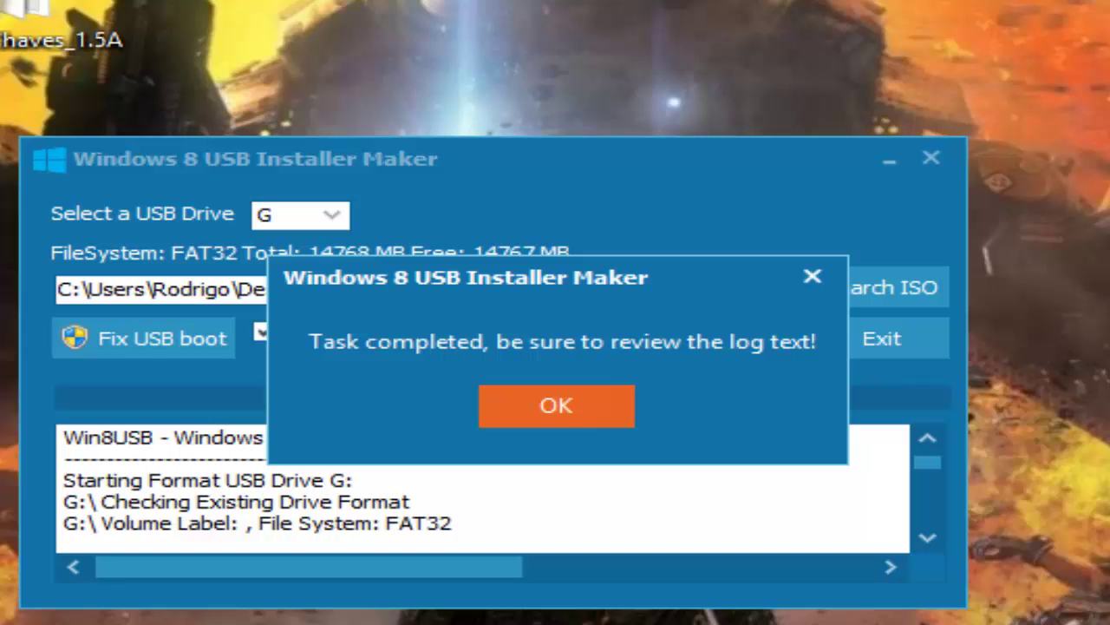
click(578, 413)
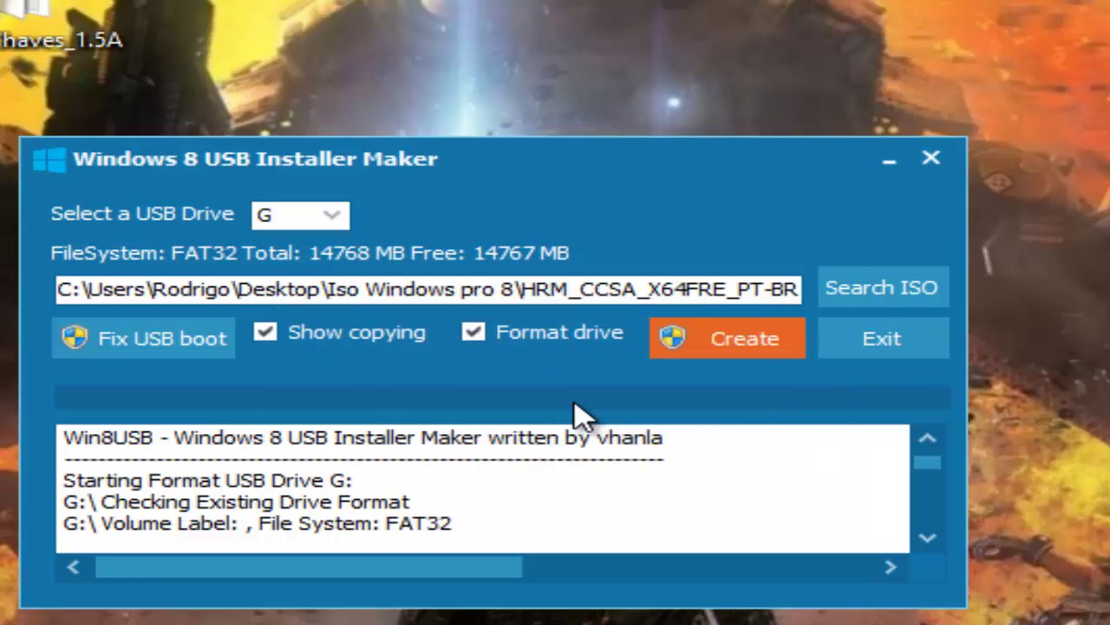
click(931, 160)
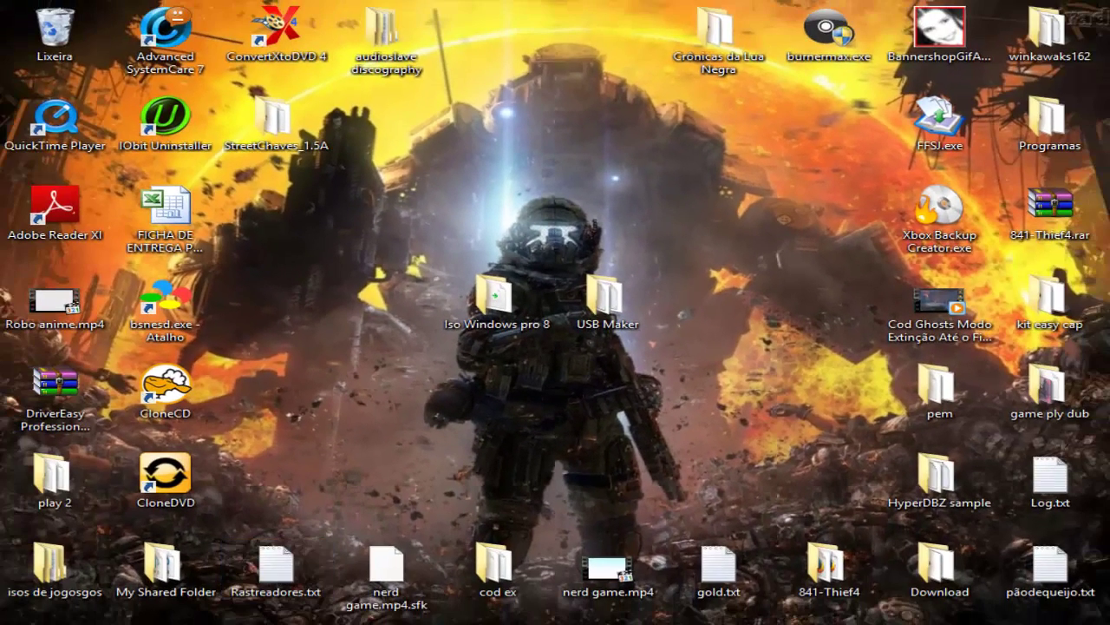
- Return to Meu computador and check the used and free space on removable drive G:
mouse_move(258, 624)
click(165, 555)
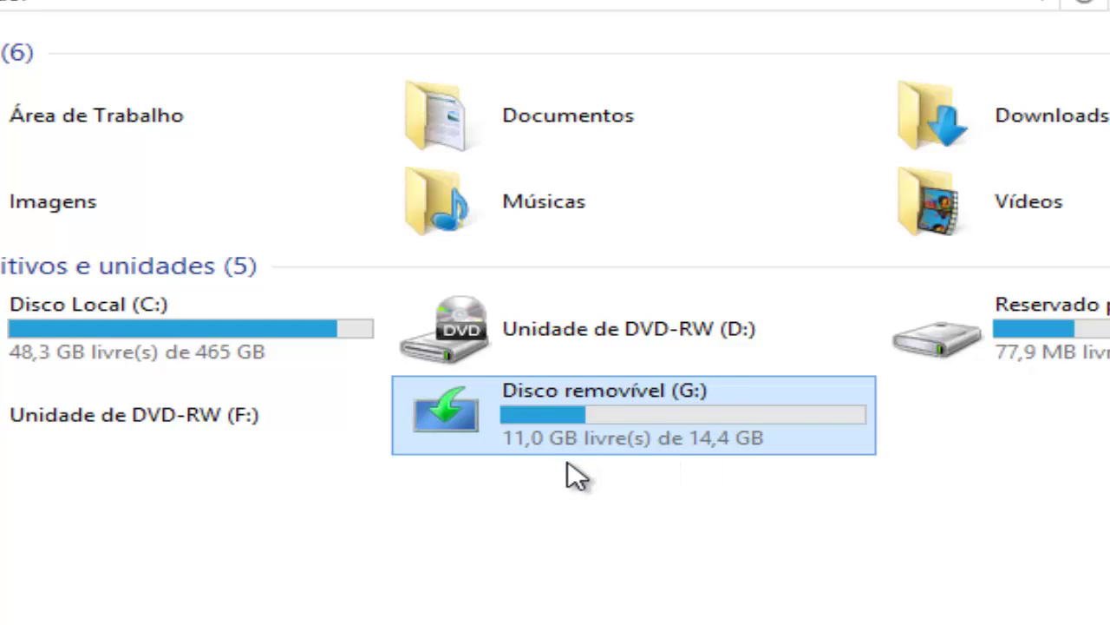
mouse_move(539, 458)
mouse_move(486, 403)
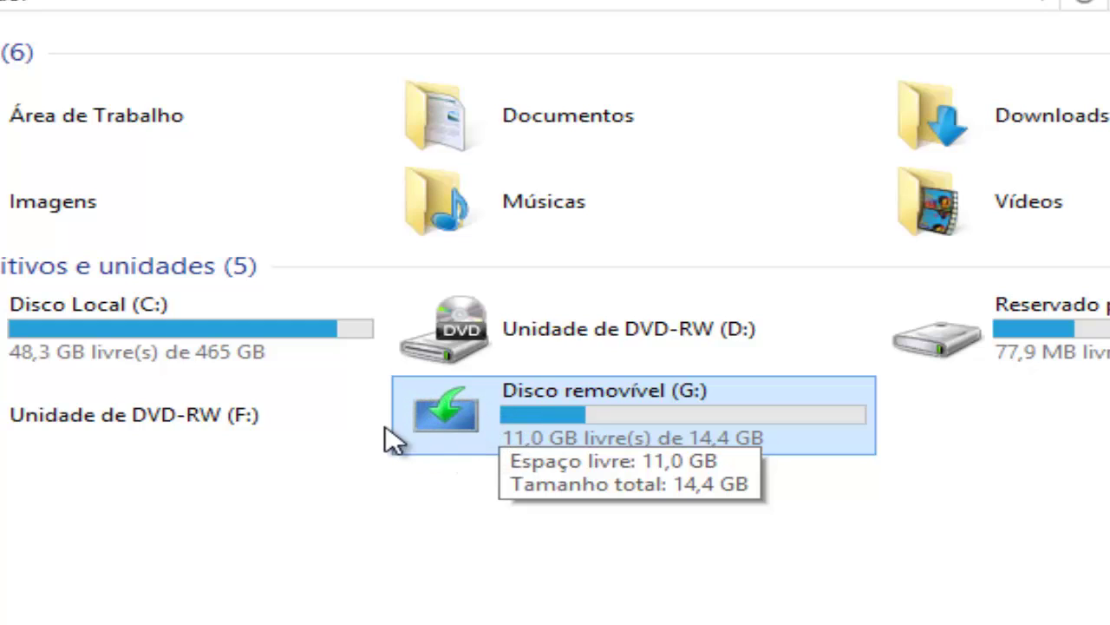
- Inspect the files on removable drive G: and inside its boot folder, and return to Meu computador
right_click(537, 425)
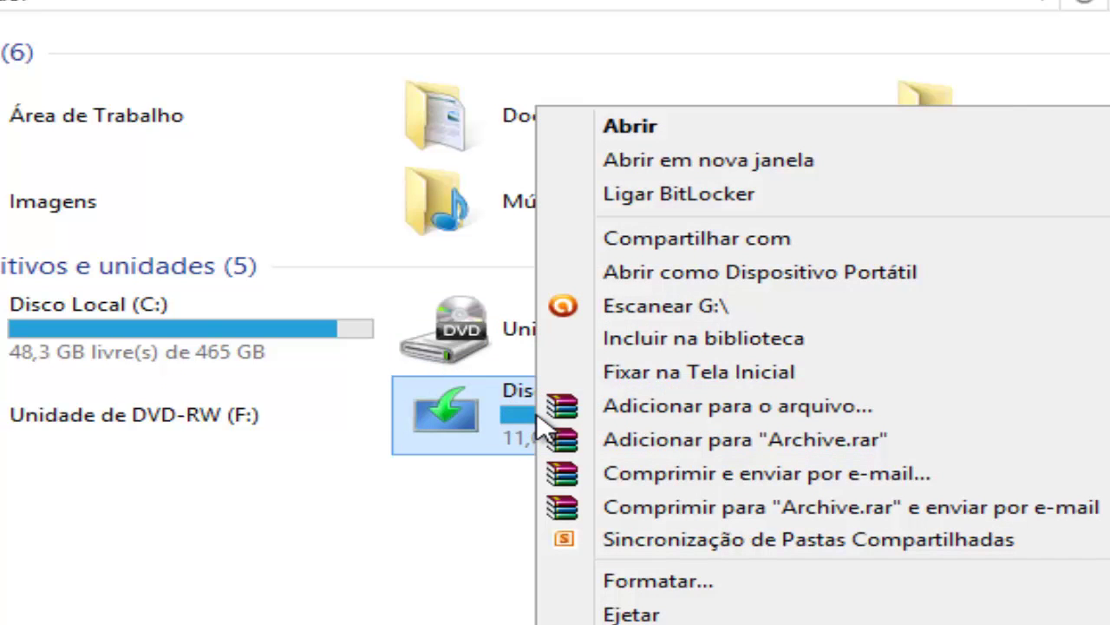
click(681, 128)
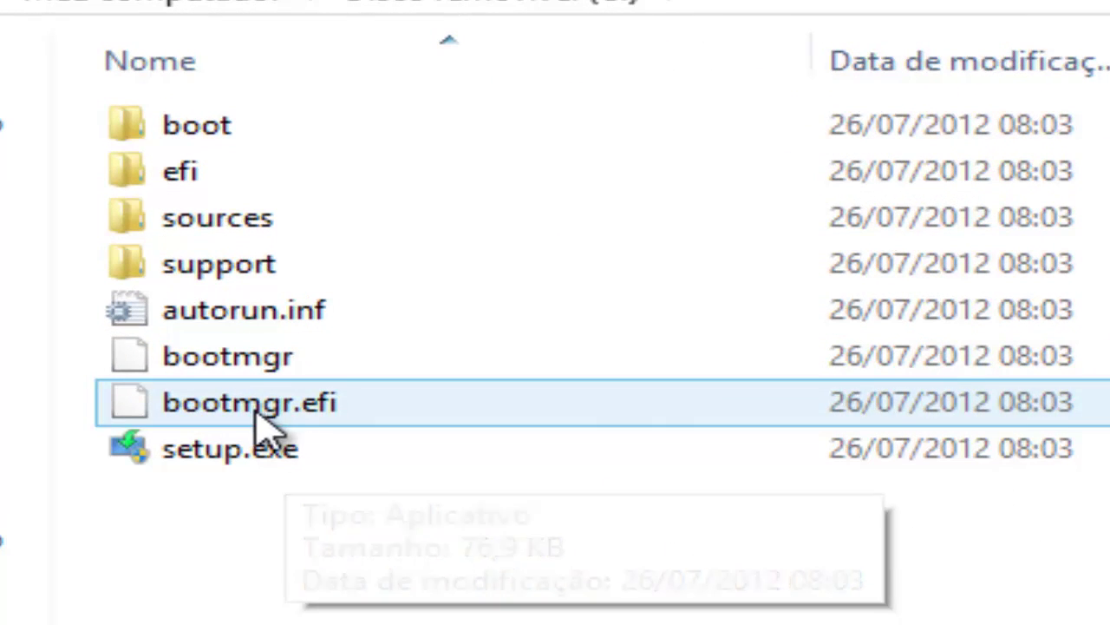
double_click(258, 132)
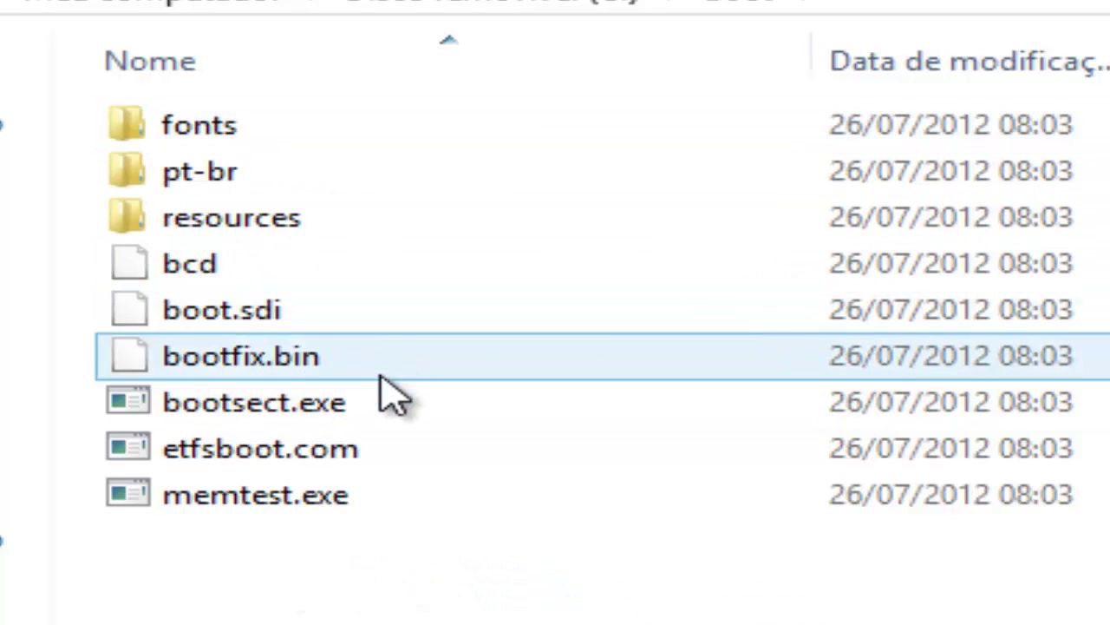
click(21, 136)
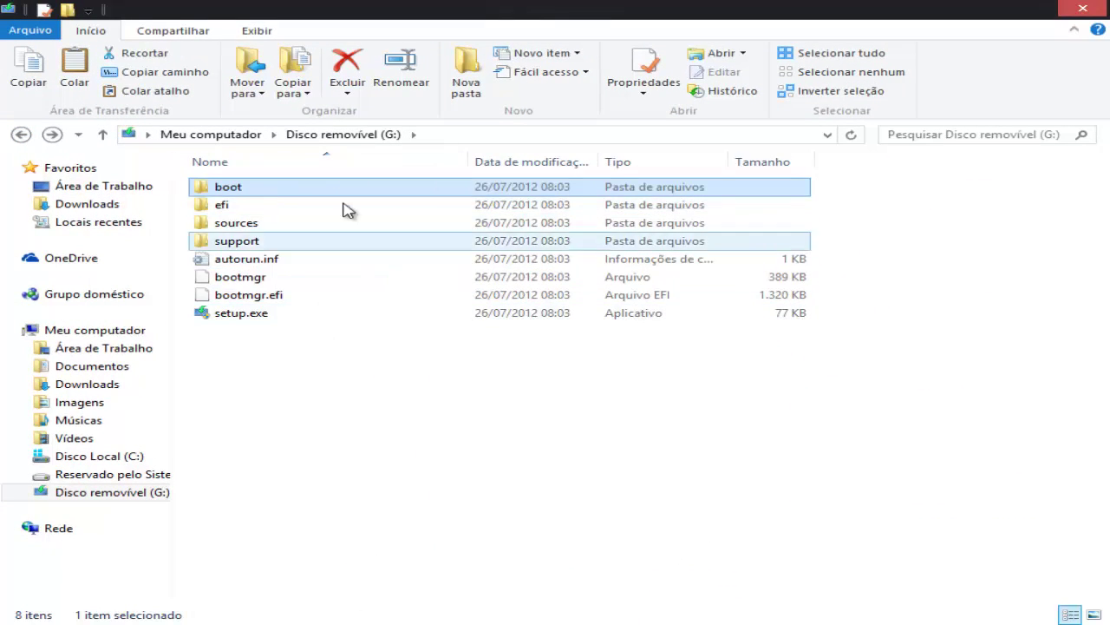
click(19, 139)
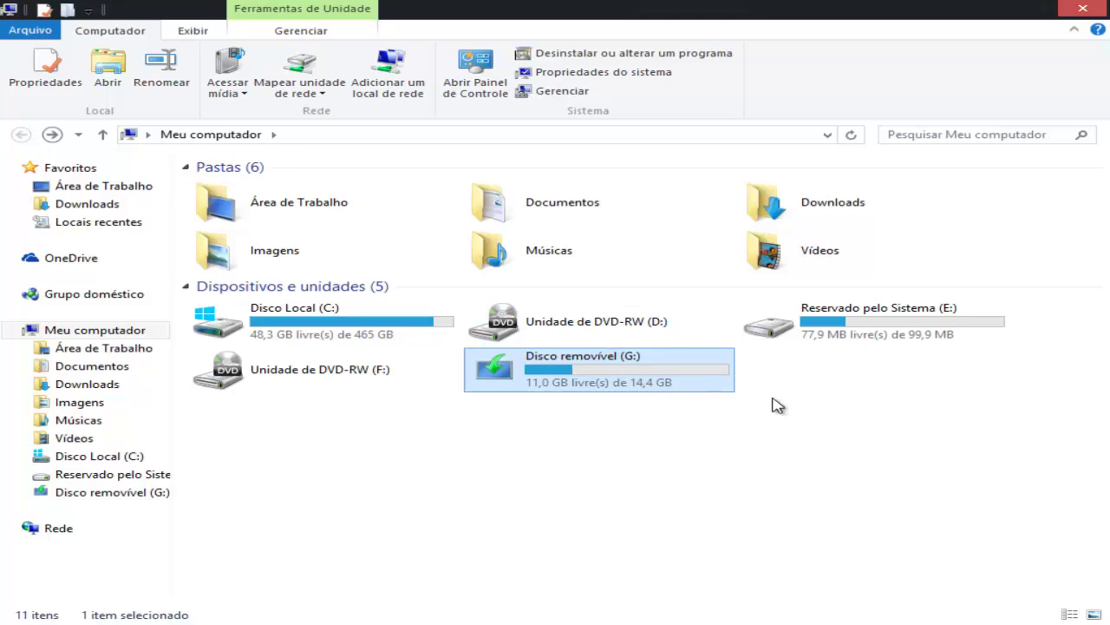
- Switch to the Word document and highlight the USB boot BIOS headings together with their YouTube and eHow links
click(847, 616)
scroll(747, 341, down, 5)
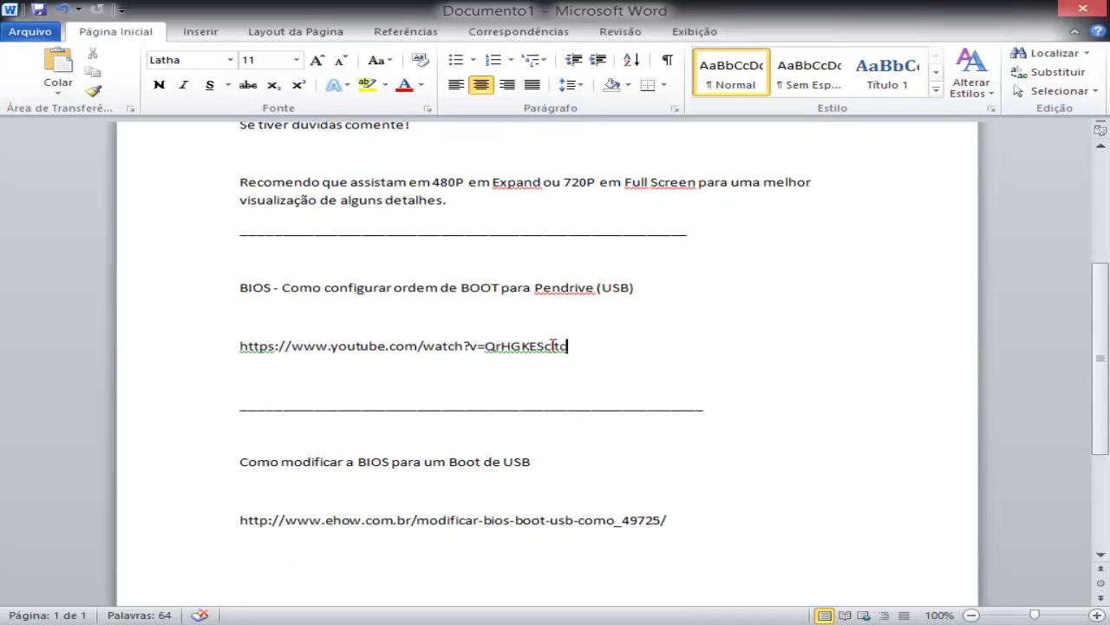
drag(552, 345, 245, 356)
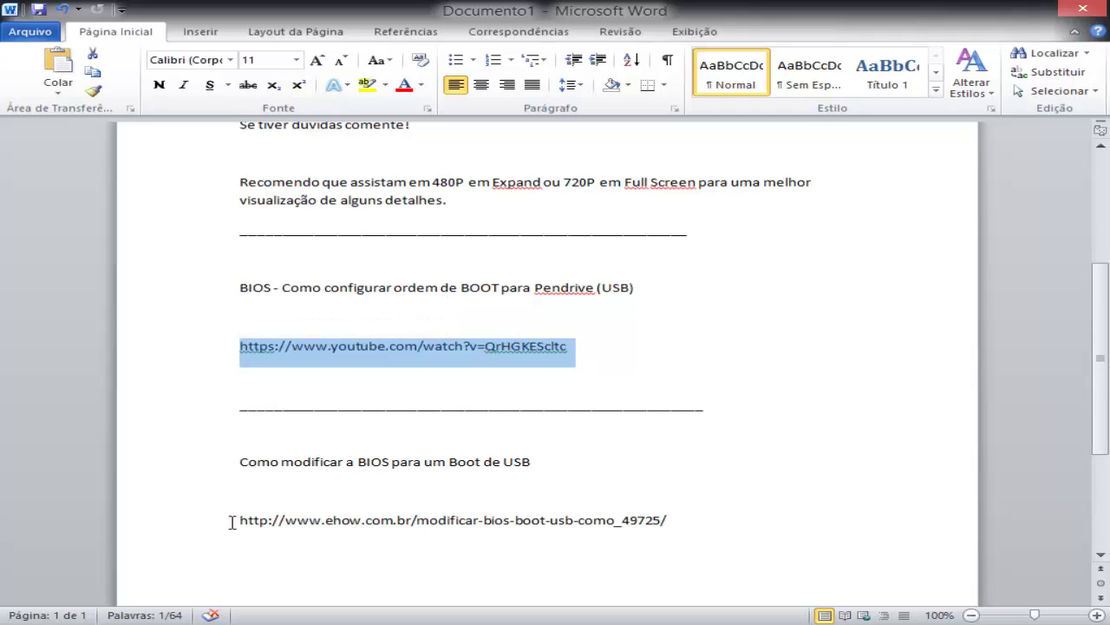
drag(235, 522, 721, 541)
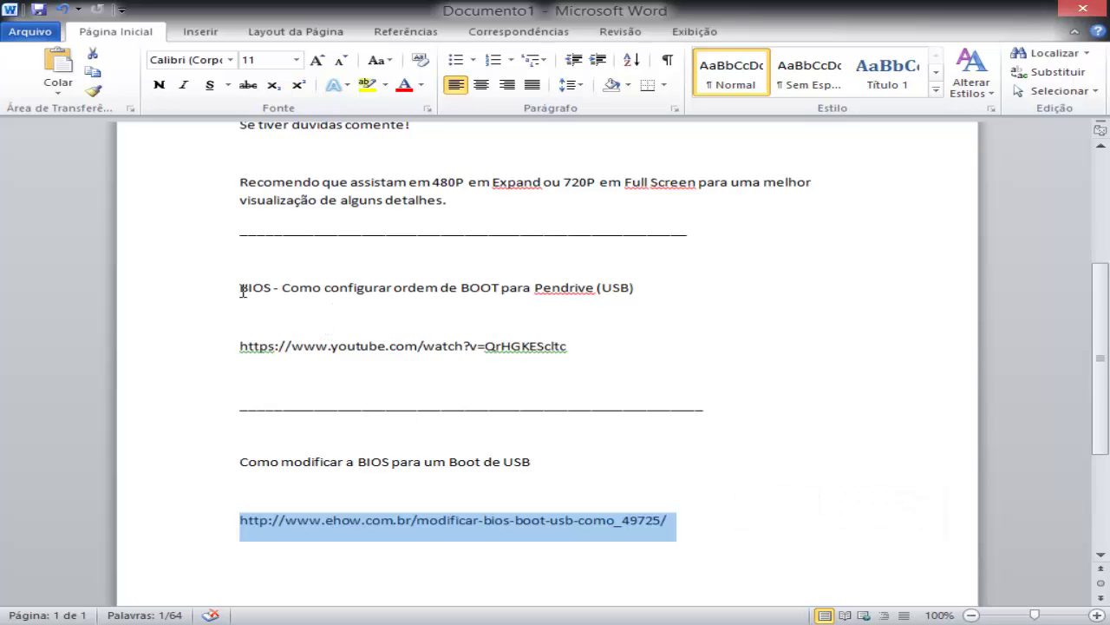
drag(243, 289, 510, 300)
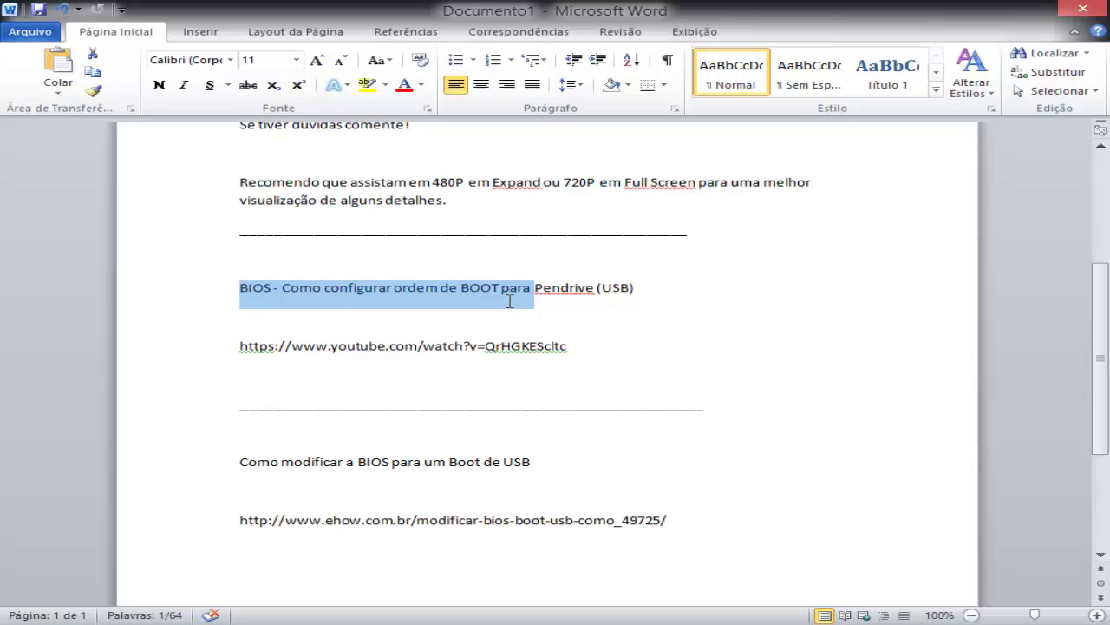
click(510, 301)
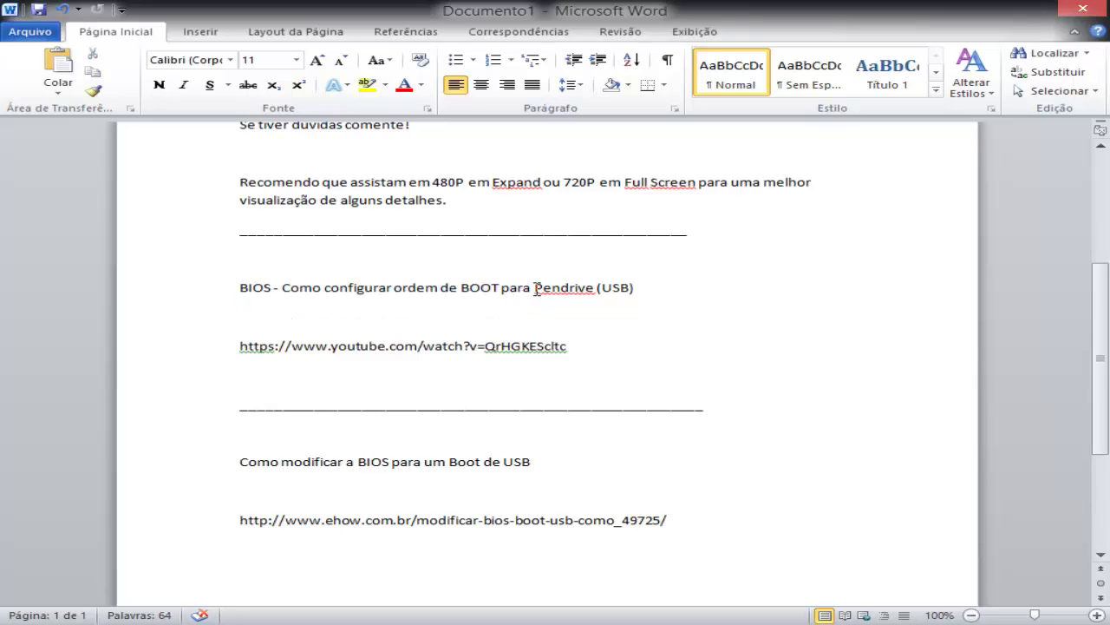
drag(512, 290, 676, 294)
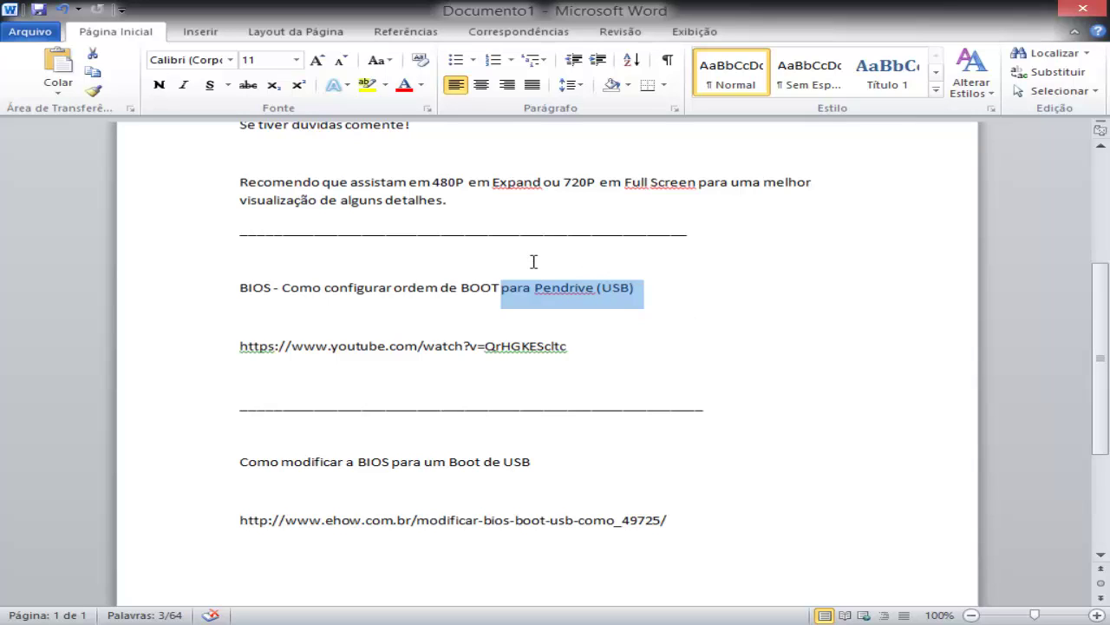
scroll(509, 282, down, 1)
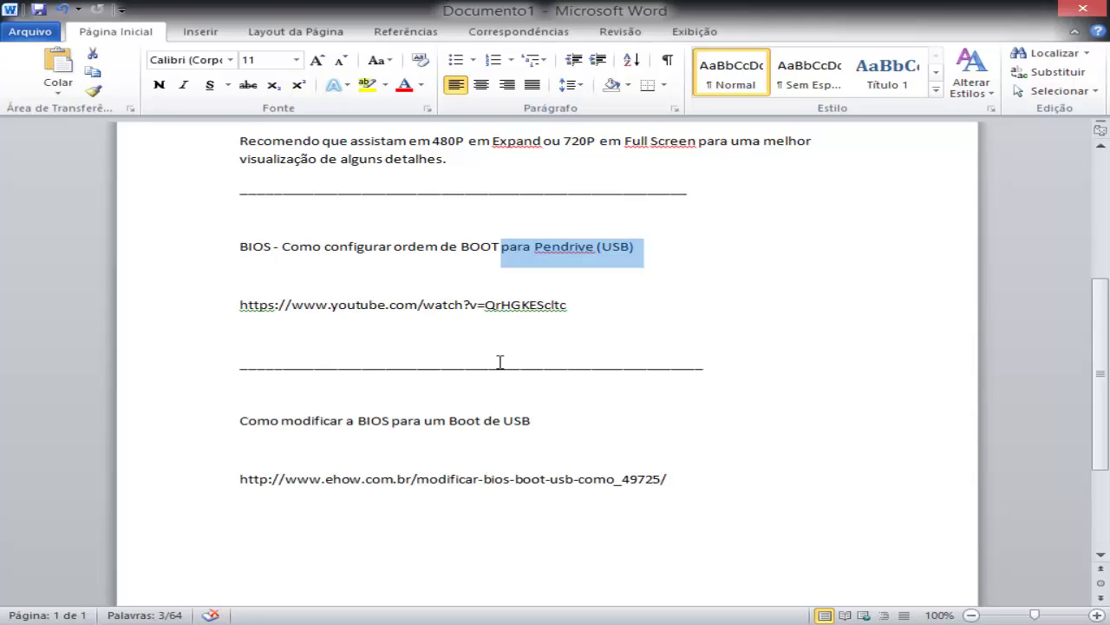
drag(573, 421, 461, 428)
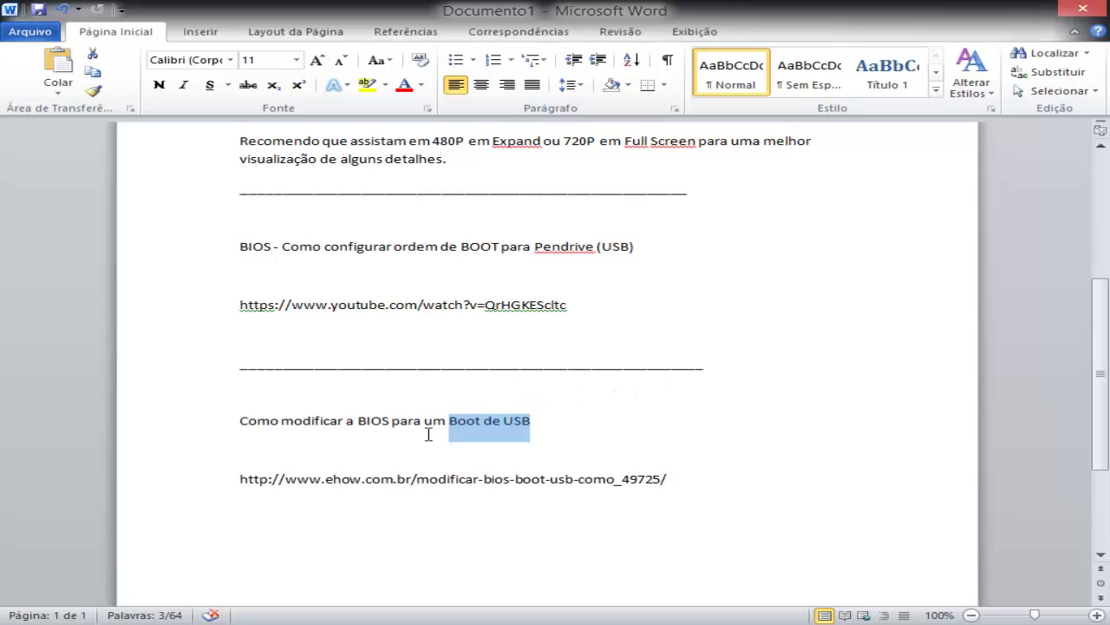